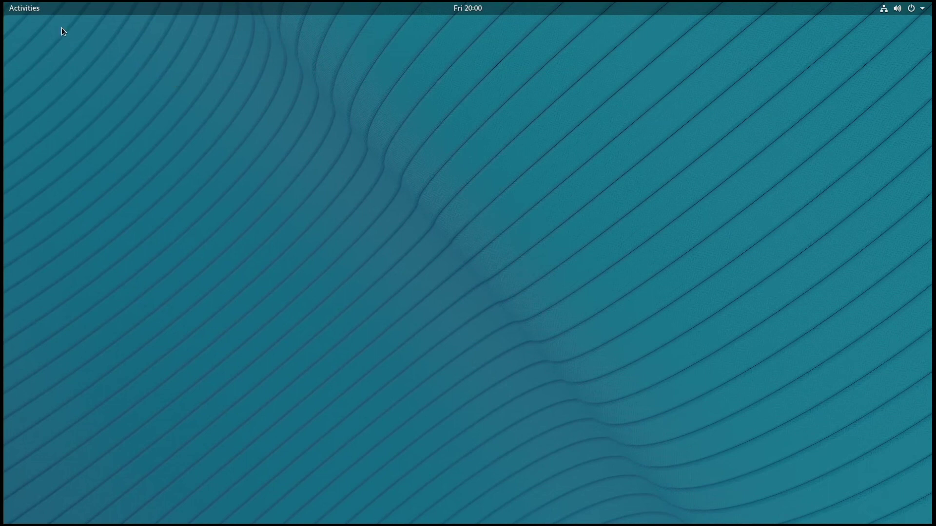
Step: Reopen the Activities overview and show the application grid, switching between Frequent and All views
{"action": "left_click", "coordinate": [31, 12]}
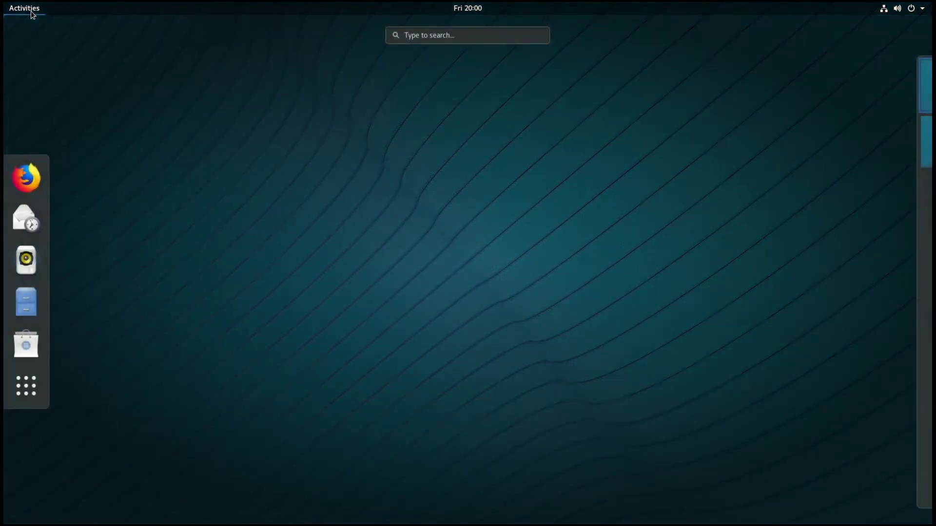
{"action": "left_click", "coordinate": [30, 11]}
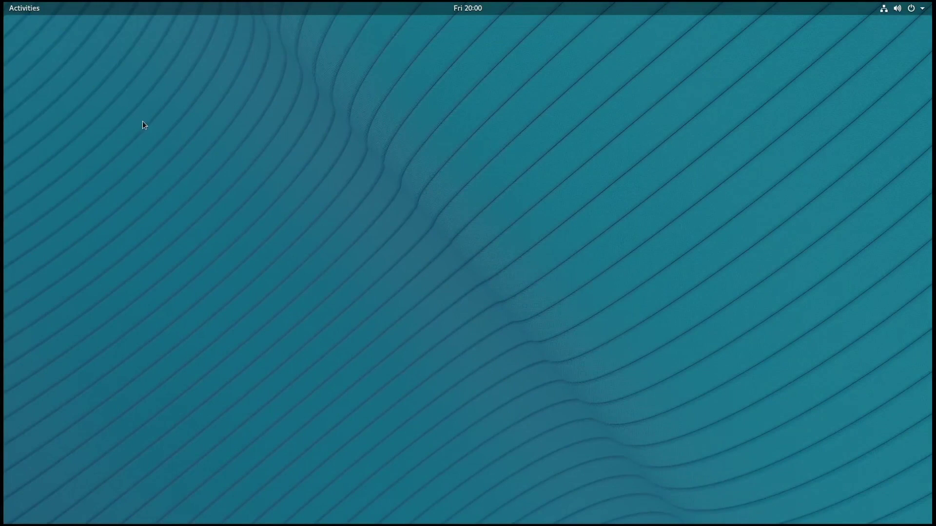
{"action": "key", "text": "super"}
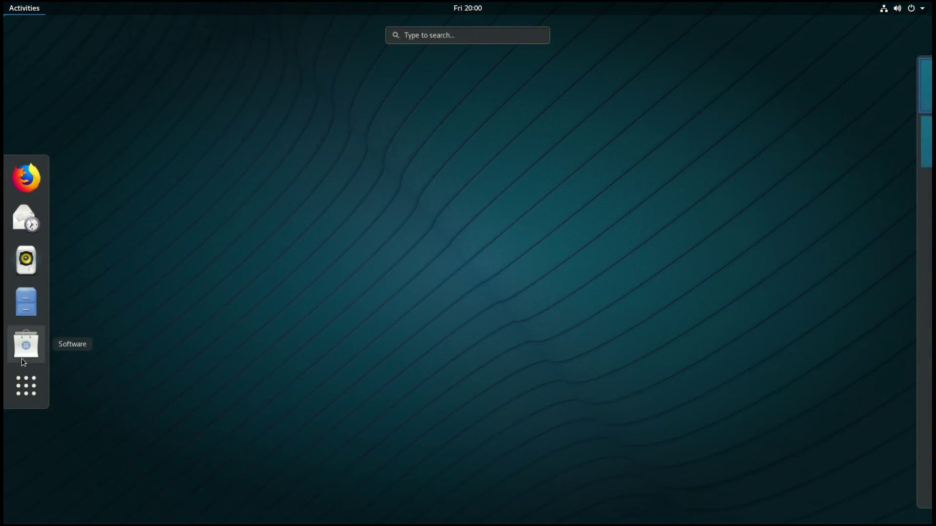
{"action": "left_click", "coordinate": [27, 393]}
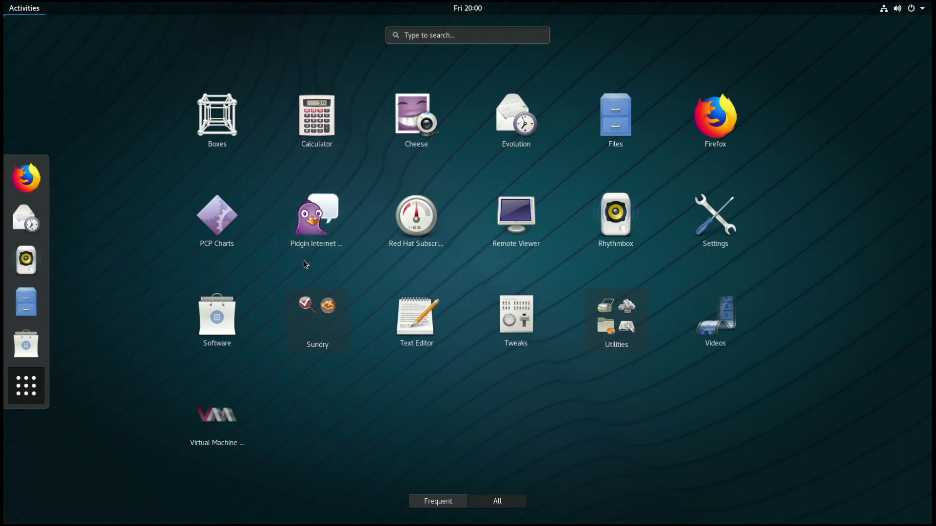
{"action": "left_click", "coordinate": [453, 506]}
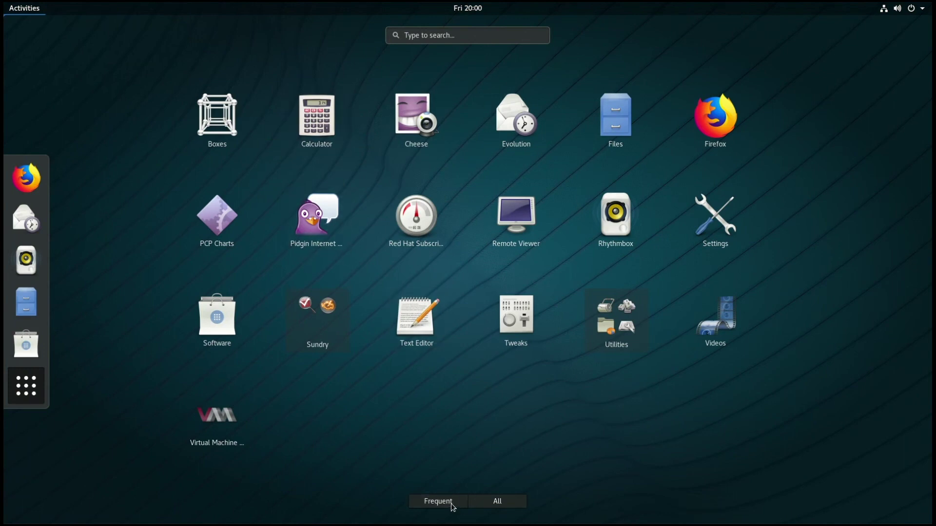
{"action": "left_click", "coordinate": [496, 502]}
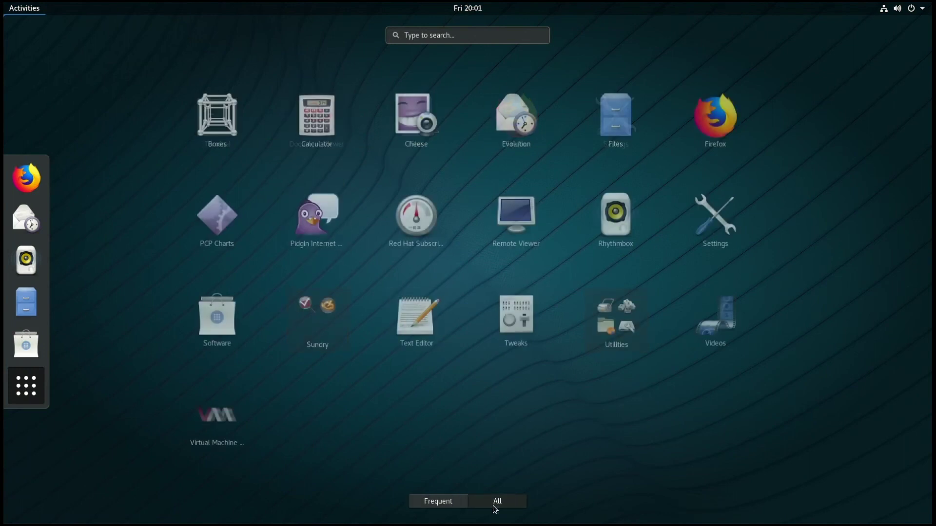
Step: Add Calculator to Favorites from its context menu, then launch it from the dash
{"action": "right_click", "coordinate": [322, 133]}
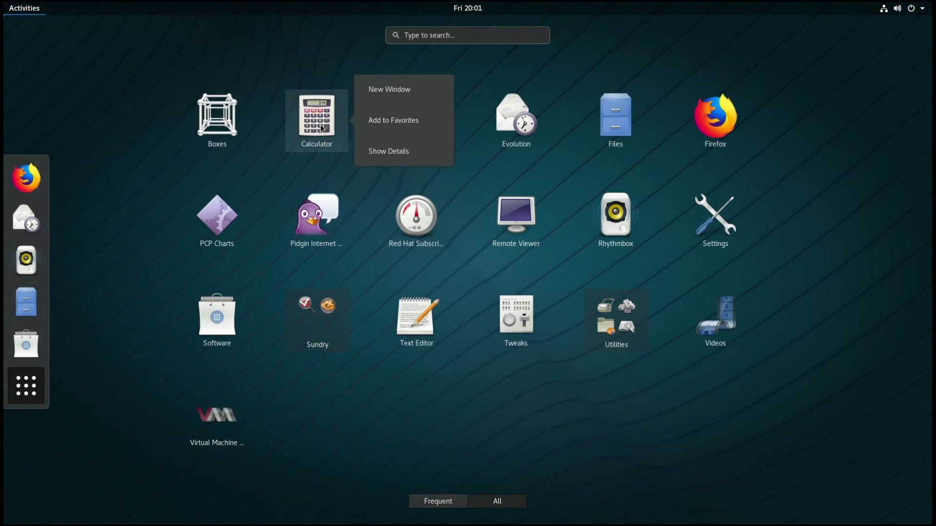
{"action": "left_click", "coordinate": [381, 122]}
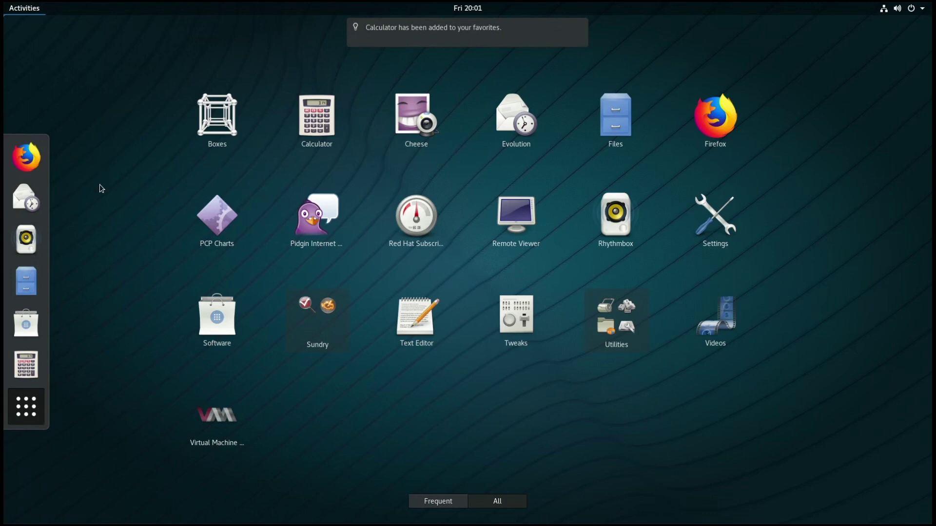
{"action": "left_click", "coordinate": [30, 410]}
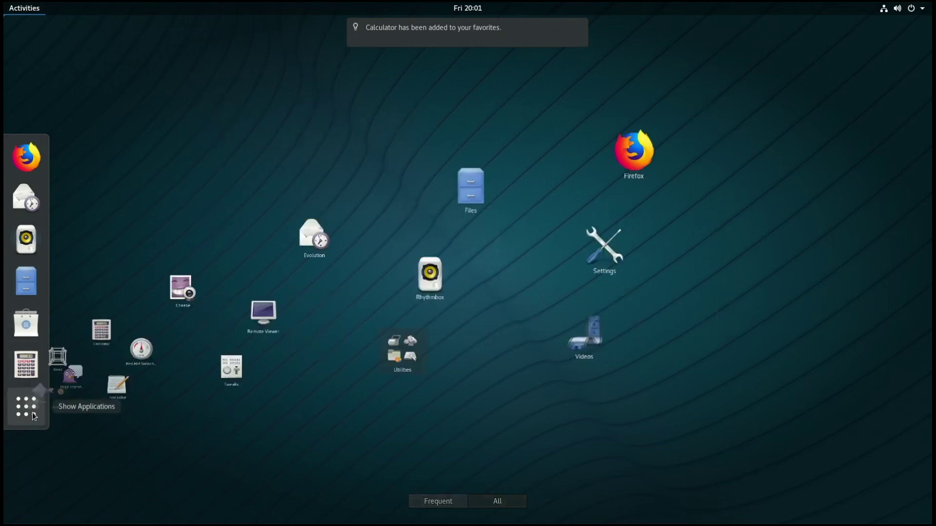
{"action": "left_click", "coordinate": [29, 367]}
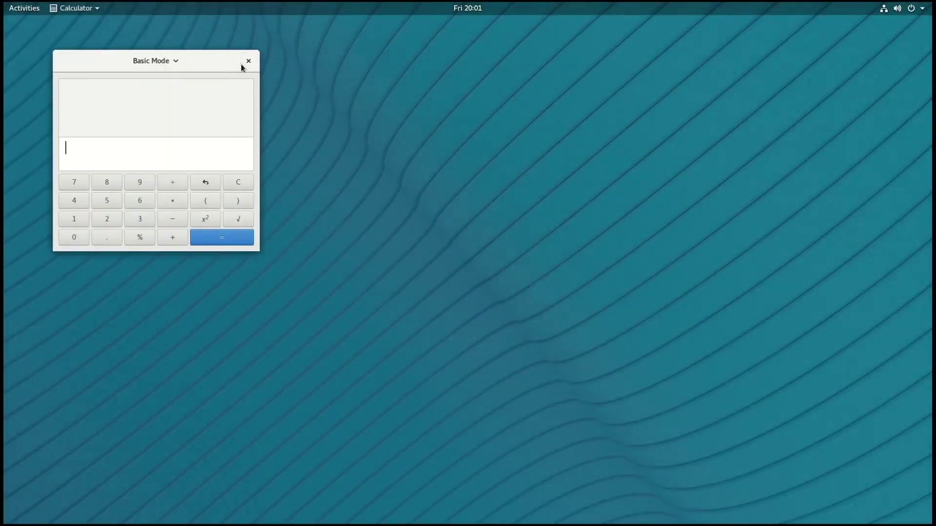
Step: Search for 'firefox' in the overview and launch Firefox on the RHEL 8 Beta welcome page
{"action": "left_click", "coordinate": [20, 11]}
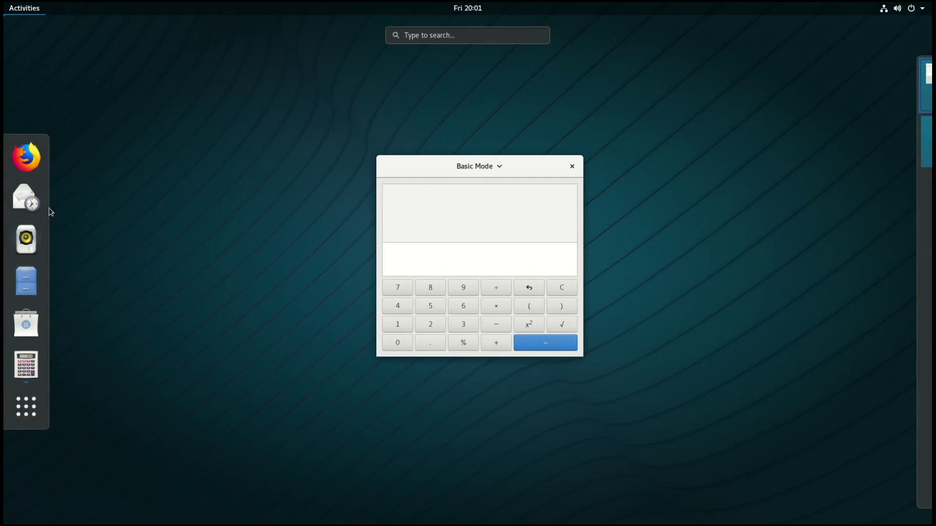
{"action": "left_click", "coordinate": [174, 168]}
{"action": "key", "text": "super"}
{"action": "type", "text": "firefox"}
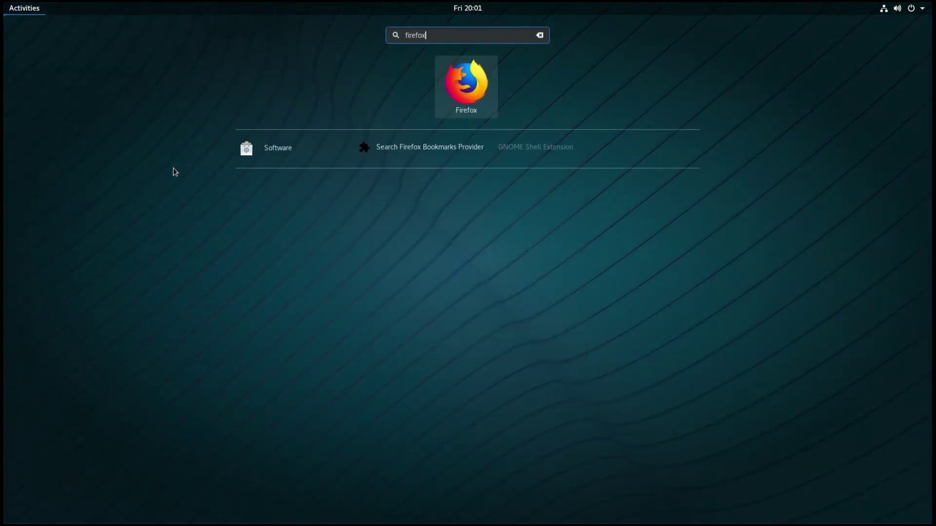
{"action": "left_click", "coordinate": [466, 97]}
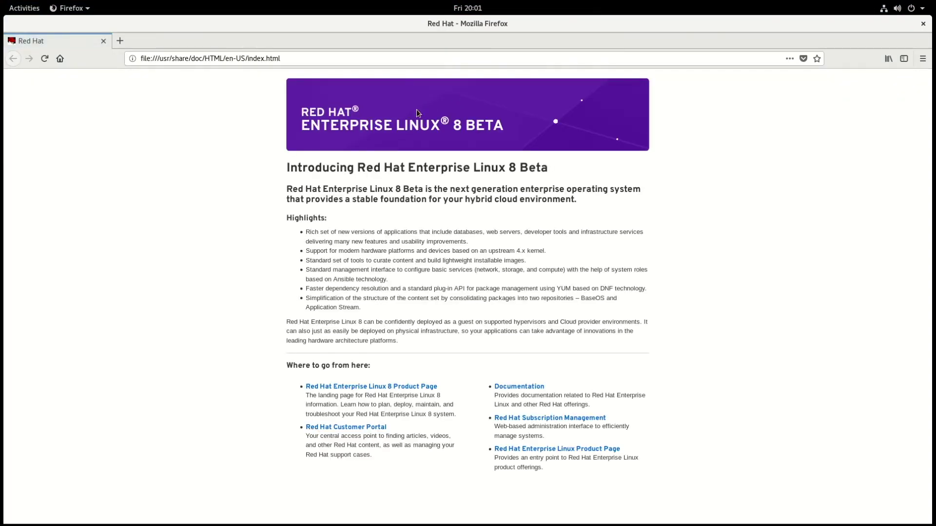
Step: In the overview, drag the Firefox window onto the second workspace and return to the first
{"action": "left_click", "coordinate": [22, 9]}
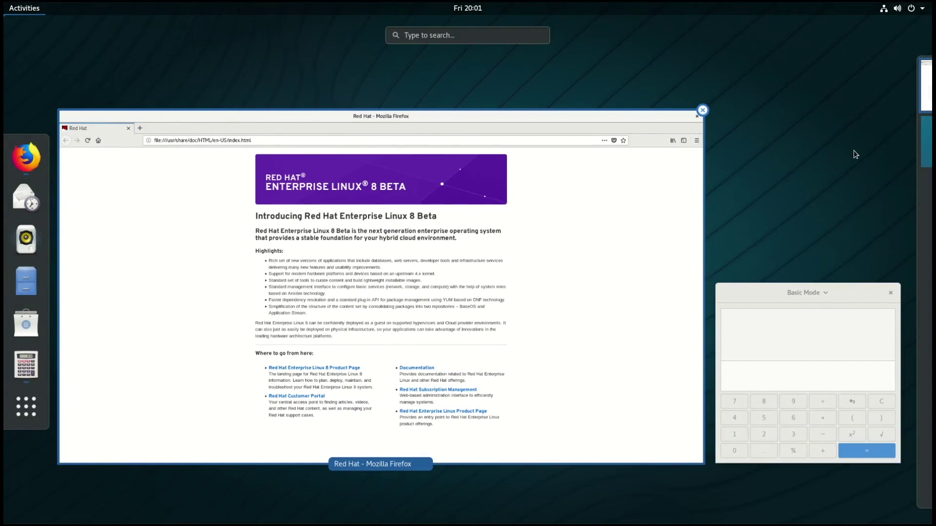
{"action": "mouse_move", "coordinate": [914, 139]}
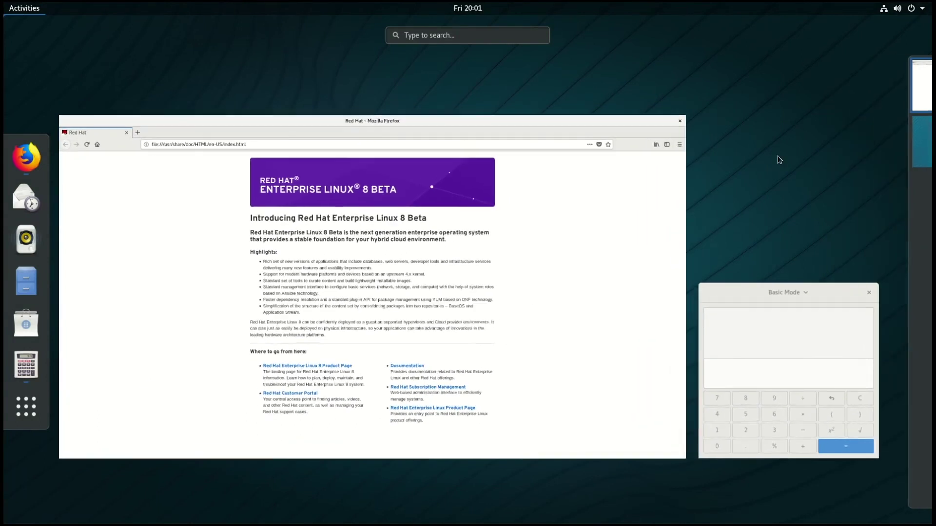
{"action": "left_click_drag", "start_coordinate": [558, 132], "coordinate": [880, 139]}
{"action": "left_click", "coordinate": [882, 89]}
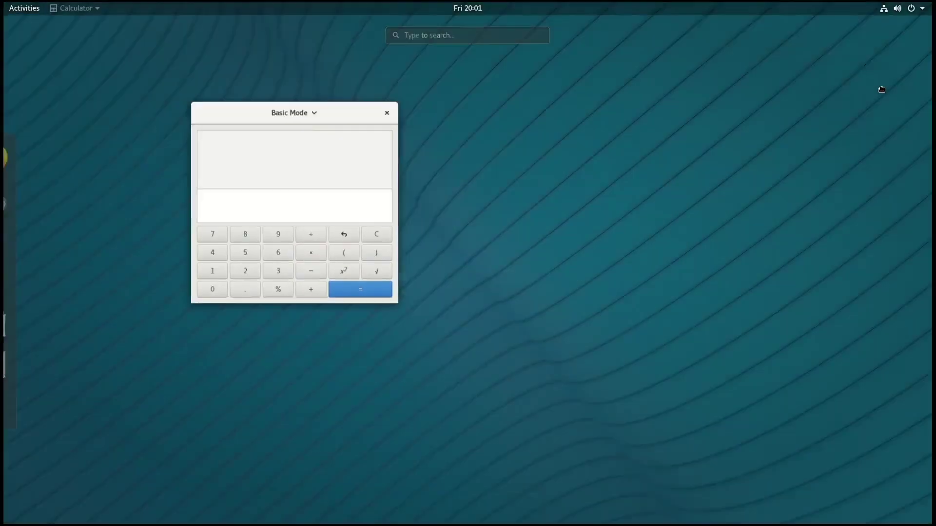
{"action": "left_click", "coordinate": [21, 9]}
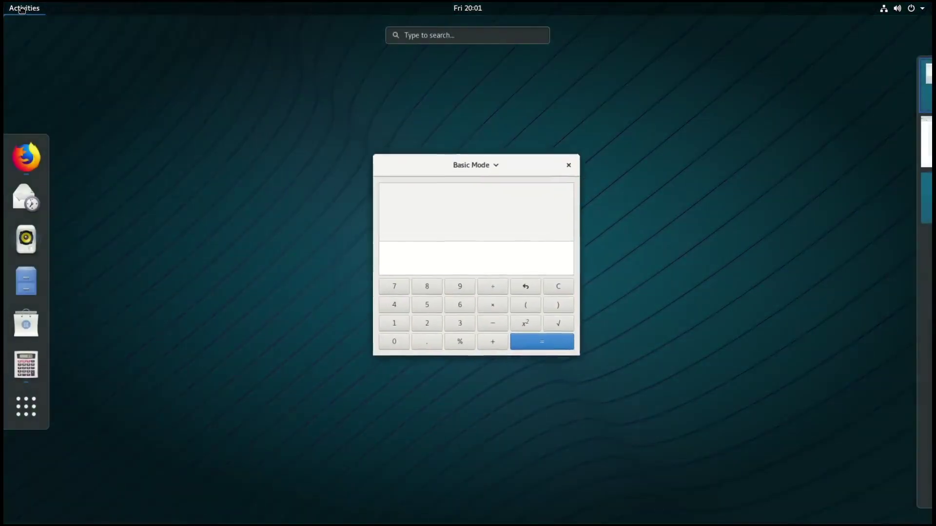
{"action": "left_click", "coordinate": [886, 119]}
{"action": "left_click", "coordinate": [882, 97]}
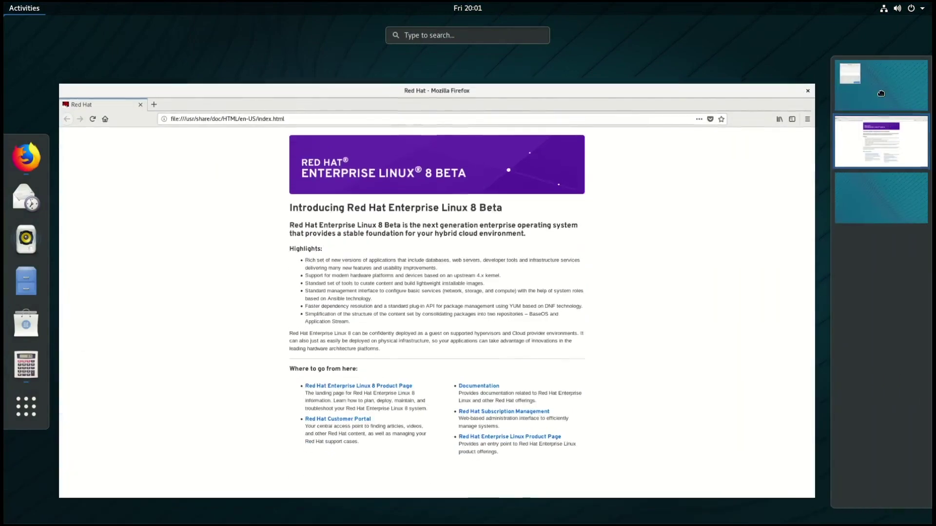
{"action": "left_click", "coordinate": [877, 131]}
{"action": "left_click", "coordinate": [882, 100]}
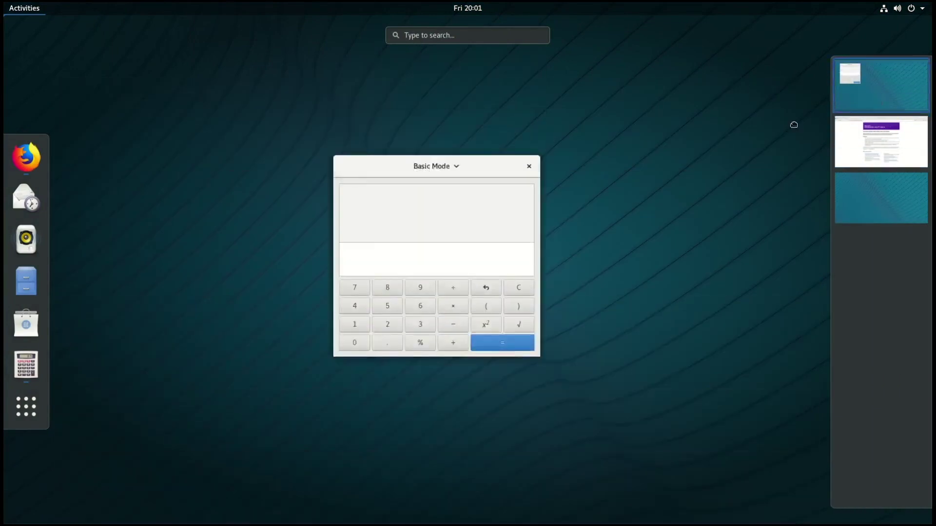
{"action": "left_click", "coordinate": [468, 192]}
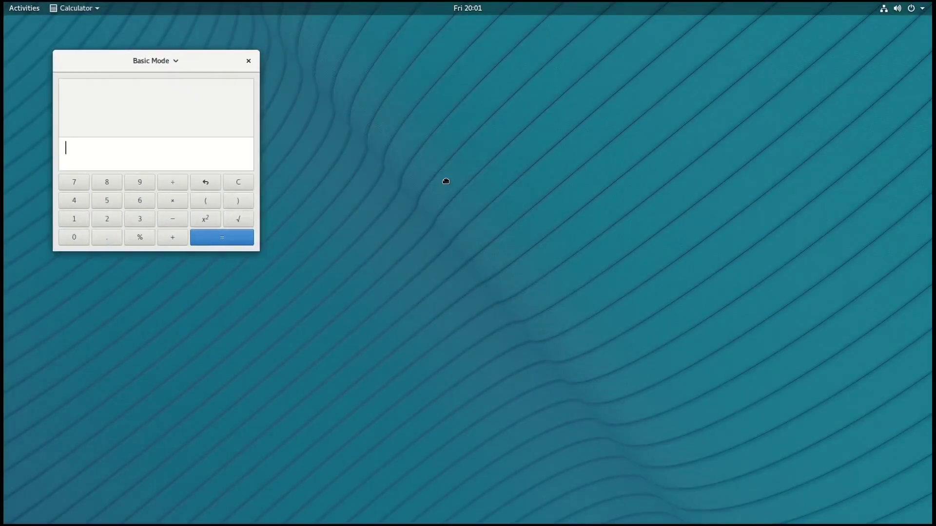
Step: Cycle through workspaces with Super+Page Down/Up, finishing back on the Calculator workspace
{"action": "key", "text": "super+Page_Down"}
{"action": "key", "text": "super+Page_Up"}
{"action": "key", "text": "super+Page_Down"}
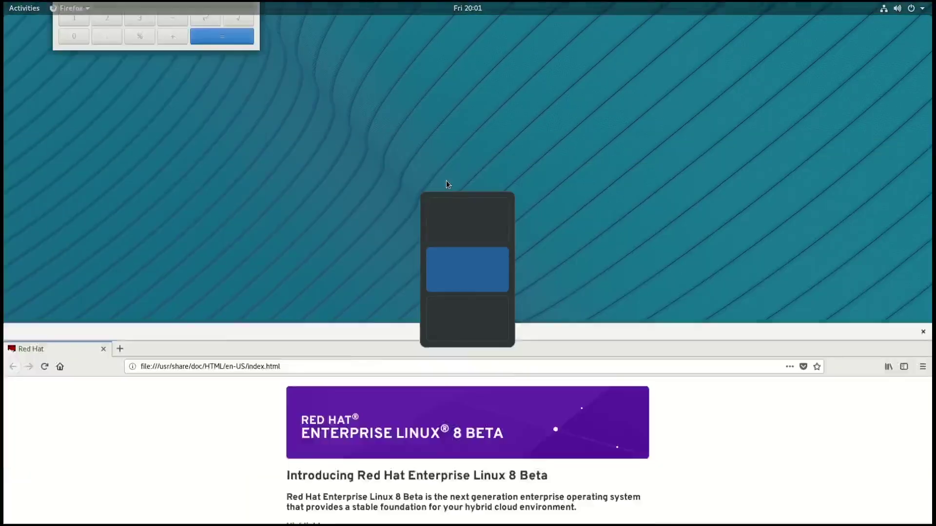
{"action": "key", "text": "super+Page_Down"}
{"action": "key", "text": "super+Page_Up"}
{"action": "key", "text": "super+Page_Up"}
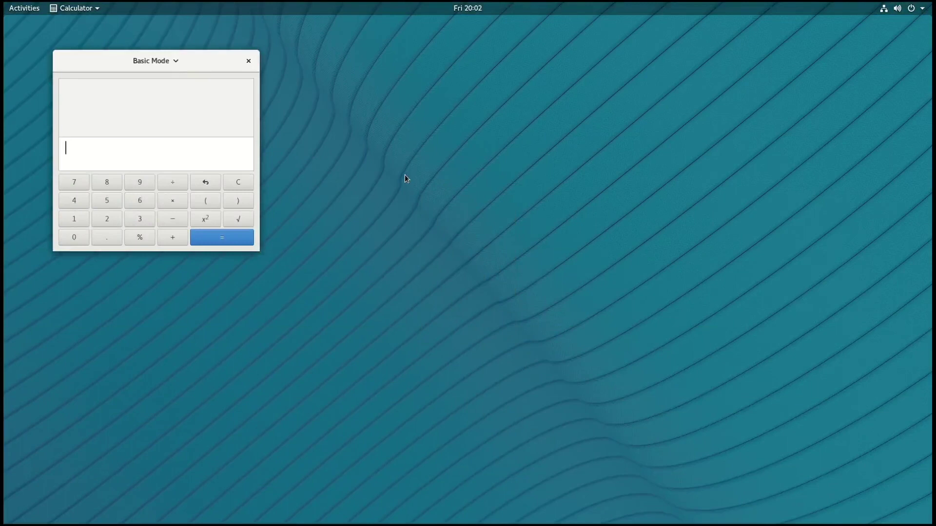
Step: Search 'tweaks', launch GNOME Tweaks and position its window beside Calculator
{"action": "left_click", "coordinate": [28, 9]}
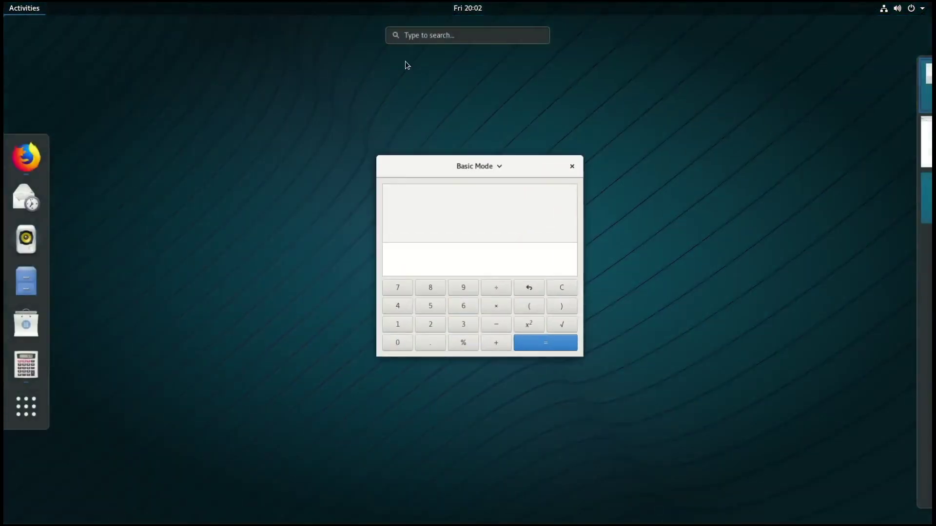
{"action": "type", "text": "tweaks"}
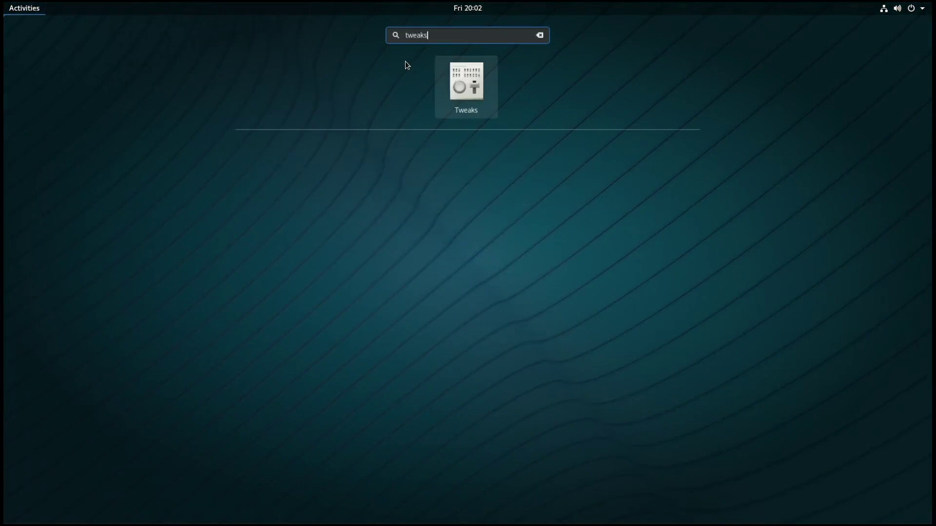
{"action": "left_click", "coordinate": [467, 83]}
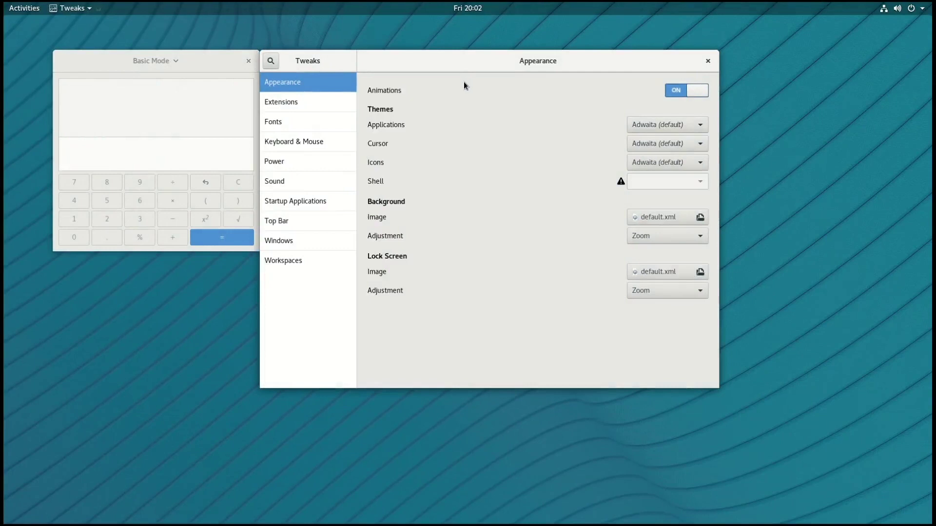
{"action": "left_click_drag", "start_coordinate": [457, 63], "coordinate": [431, 70]}
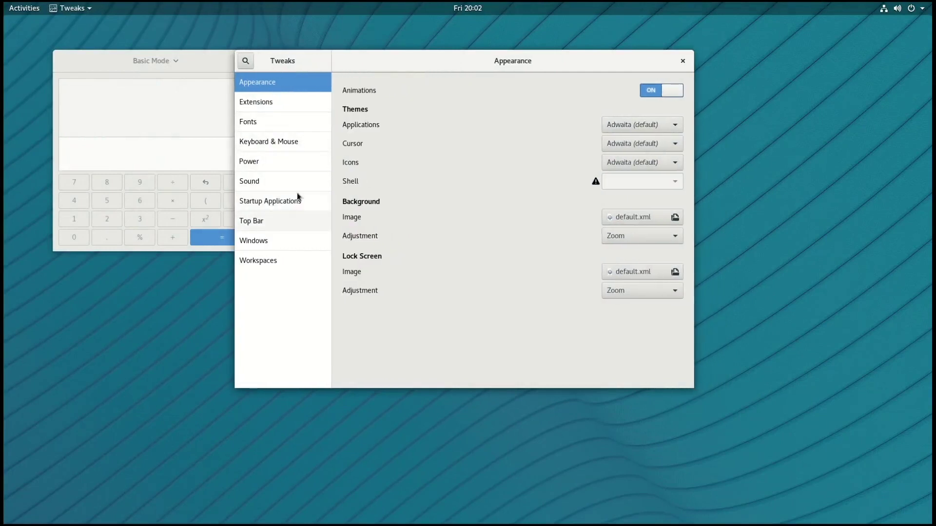
{"action": "left_click_drag", "start_coordinate": [376, 69], "coordinate": [448, 100]}
Step: On the Windows page, toggle the Maximize and Minimize titlebar buttons on, then Minimize back off
{"action": "left_click", "coordinate": [336, 276]}
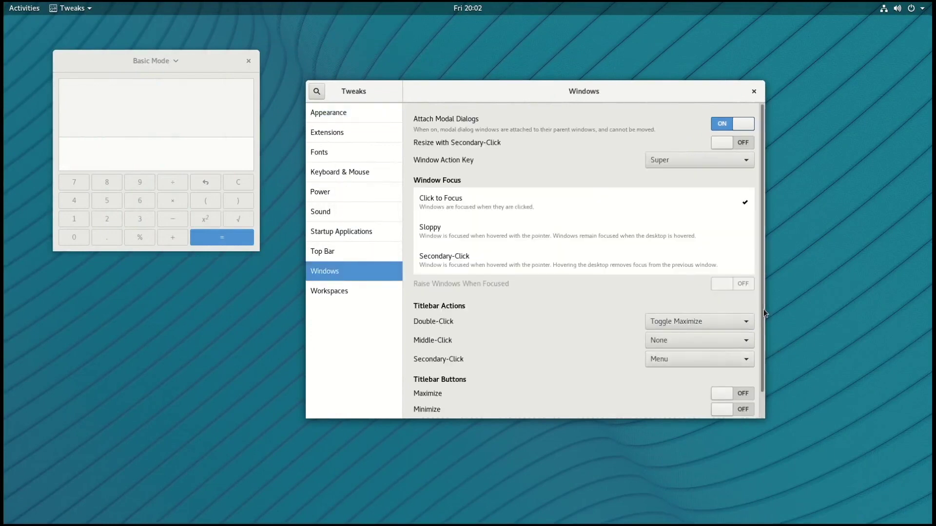
{"action": "scroll", "coordinate": [760, 323], "scroll_direction": "down", "scroll_amount": 2}
{"action": "left_click", "coordinate": [743, 370]}
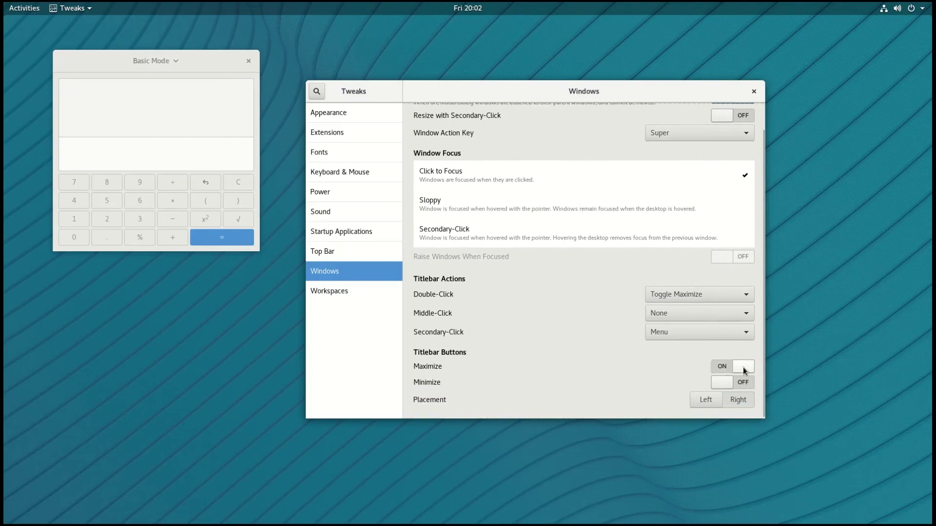
{"action": "left_click", "coordinate": [730, 383]}
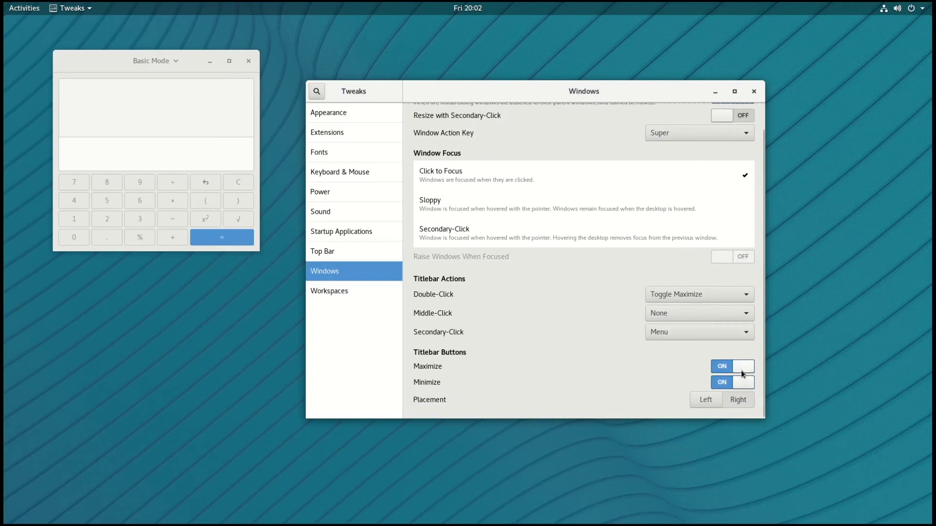
{"action": "left_click", "coordinate": [744, 382]}
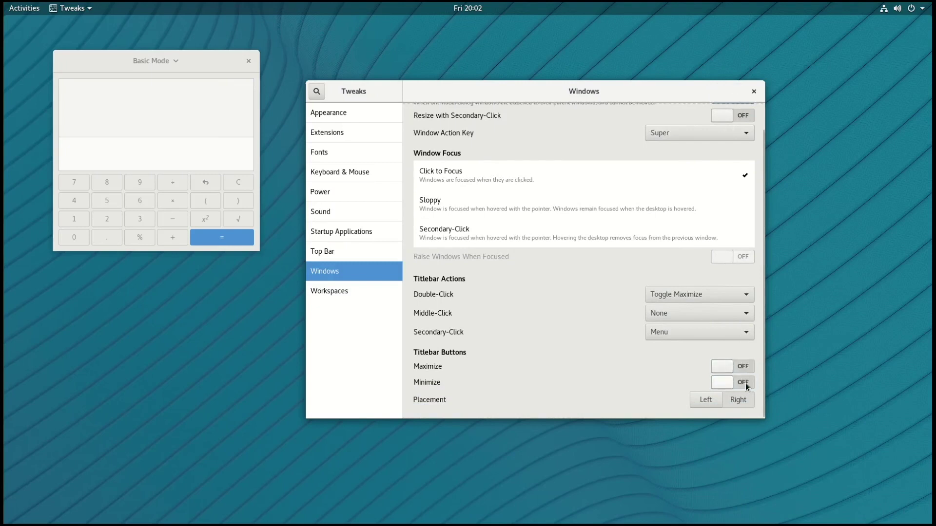
Step: Enable Window list, switch between Calculator and Tweaks with it, disable it and close Tweaks
{"action": "left_click", "coordinate": [326, 133]}
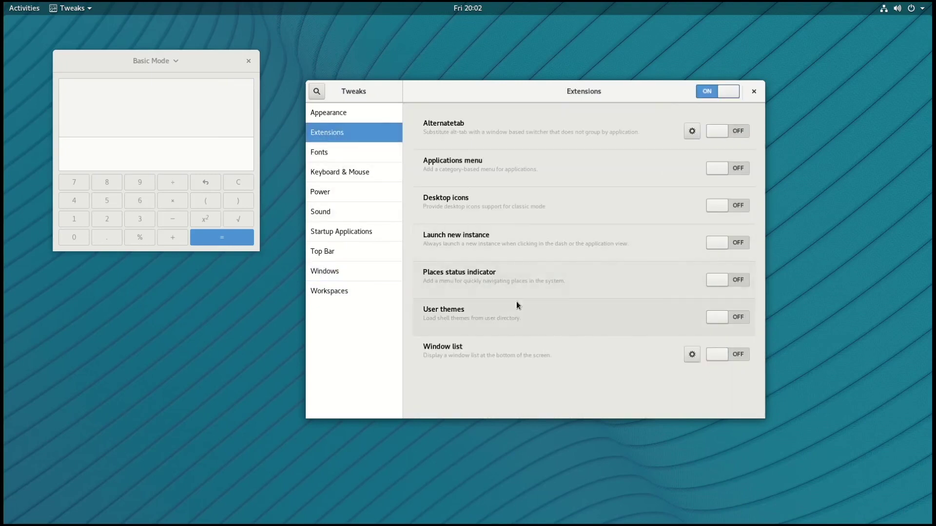
{"action": "left_click", "coordinate": [724, 355]}
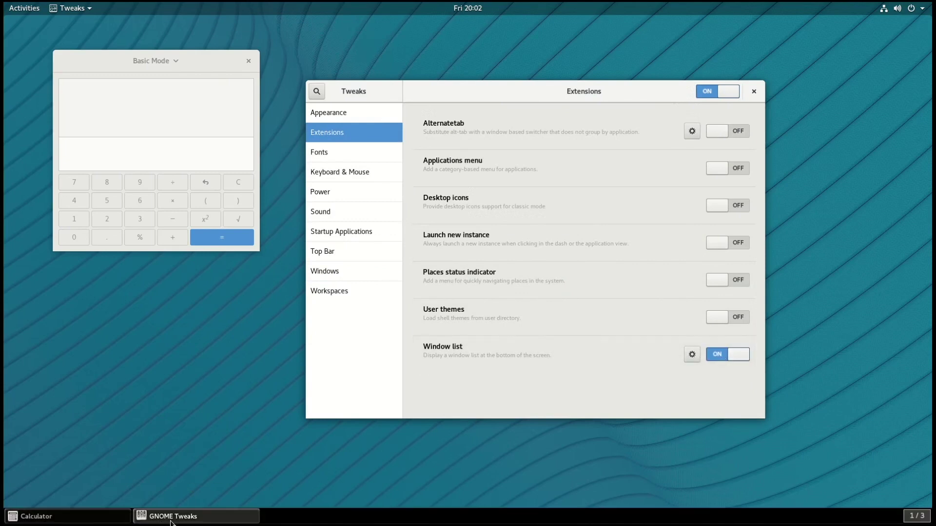
{"action": "left_click", "coordinate": [98, 518]}
{"action": "left_click", "coordinate": [146, 516]}
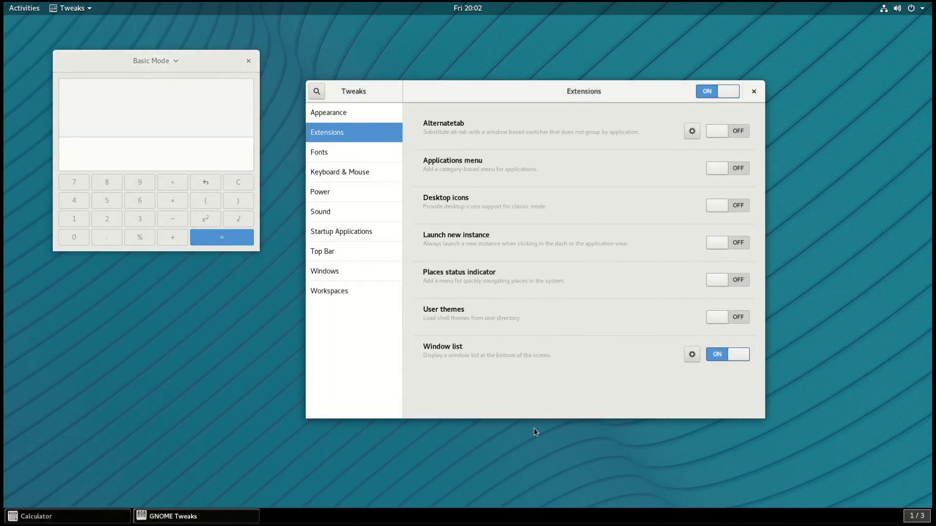
{"action": "left_click", "coordinate": [741, 355]}
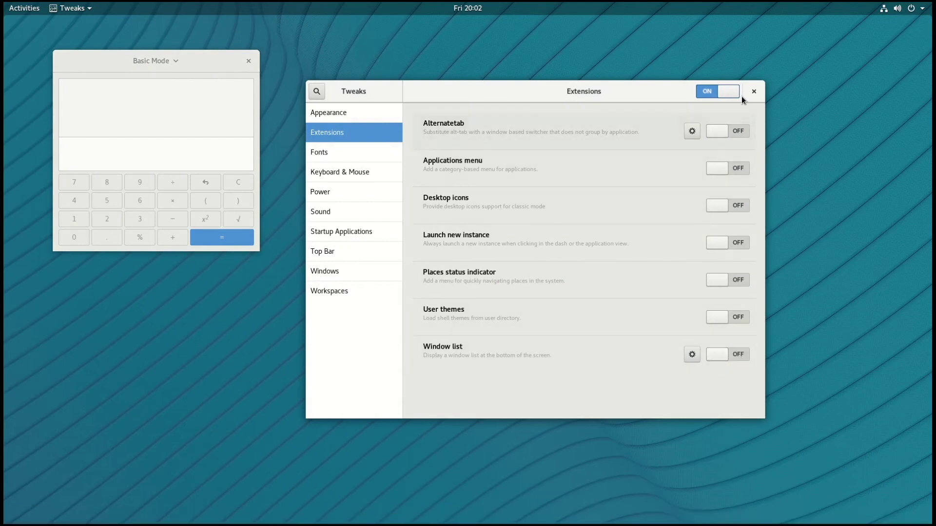
{"action": "left_click", "coordinate": [754, 92]}
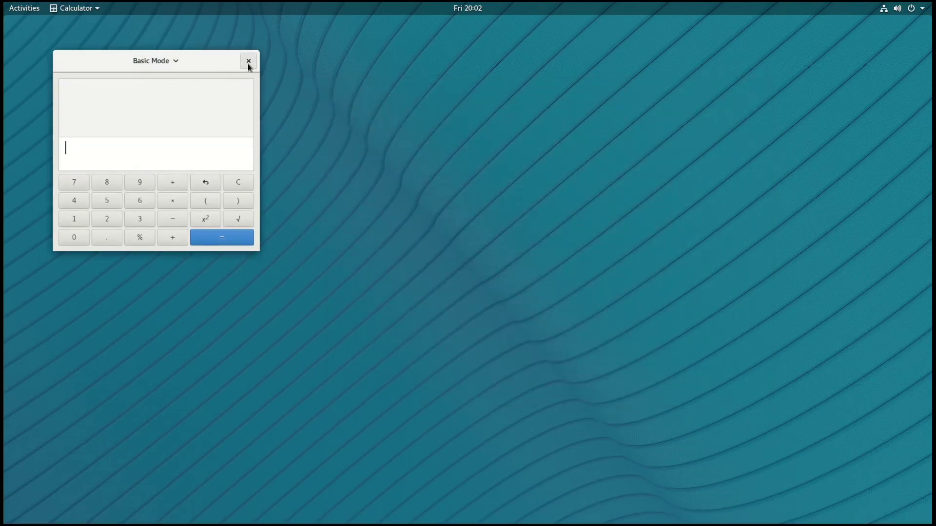
Step: Close Calculator and briefly view the calendar and notifications panel
{"action": "left_click", "coordinate": [248, 61]}
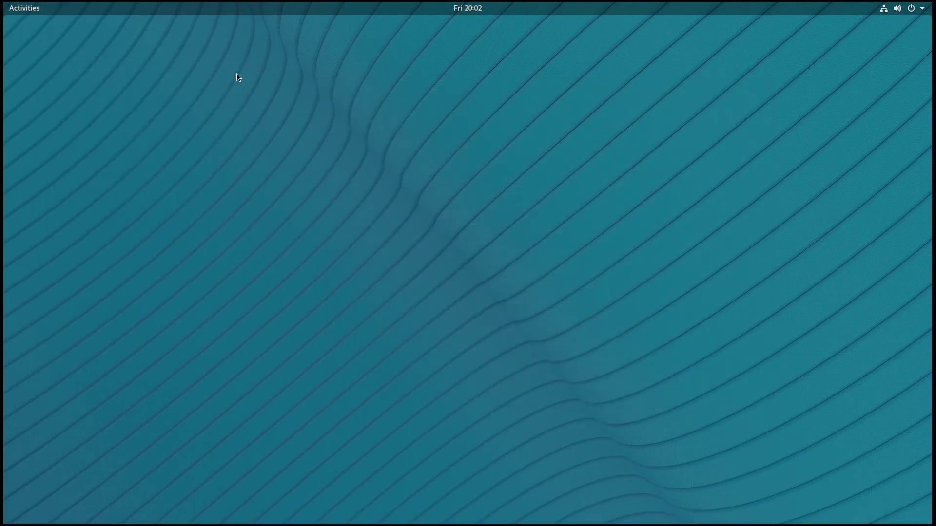
{"action": "left_click", "coordinate": [468, 9]}
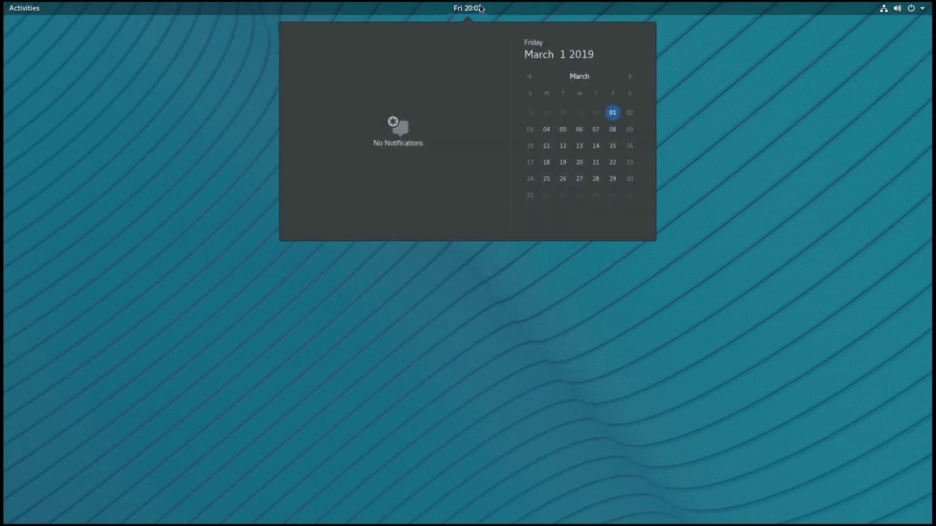
{"action": "left_click", "coordinate": [480, 8]}
Step: Log out of the session from the system menu's user options and confirm
{"action": "left_click", "coordinate": [915, 8]}
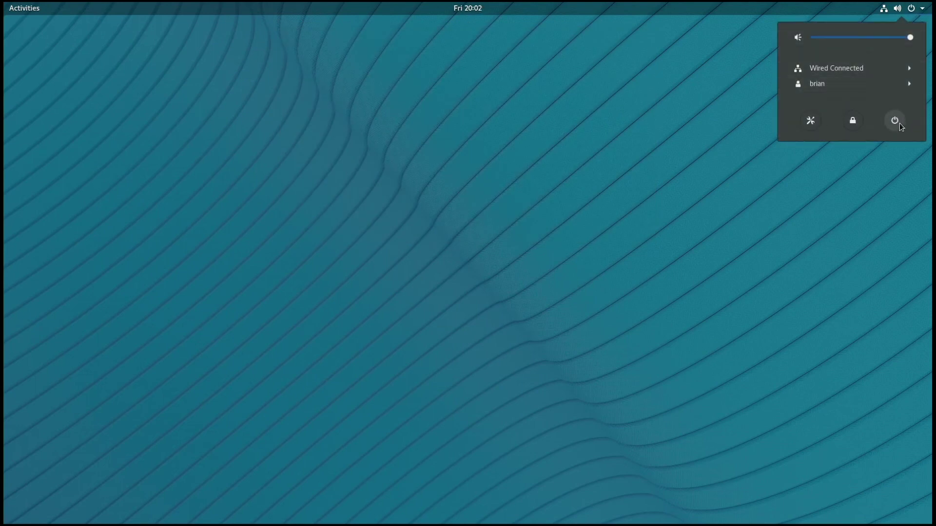
{"action": "left_click", "coordinate": [830, 84]}
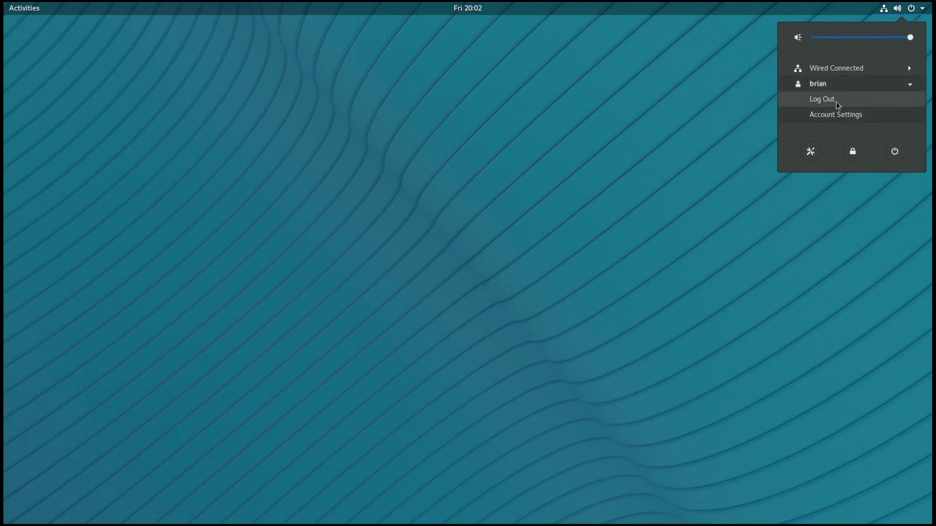
{"action": "left_click", "coordinate": [837, 100]}
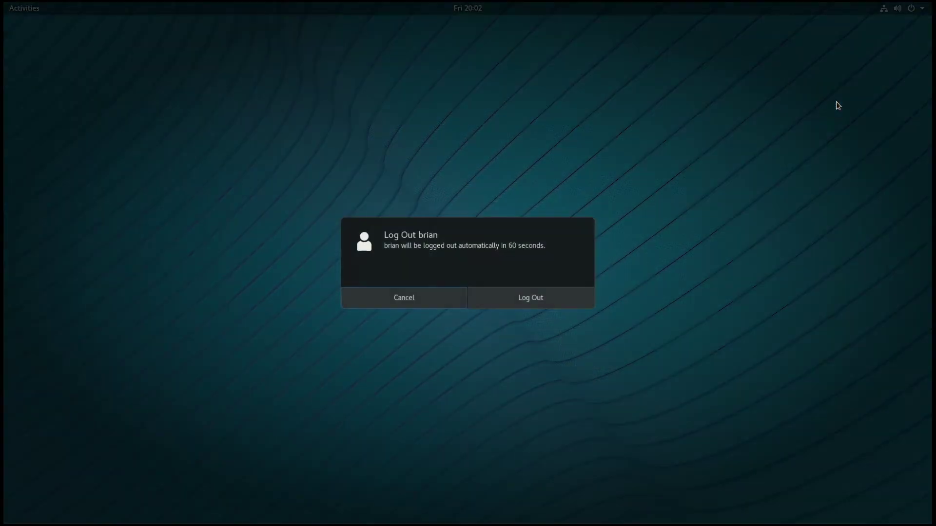
{"action": "left_click", "coordinate": [526, 299]}
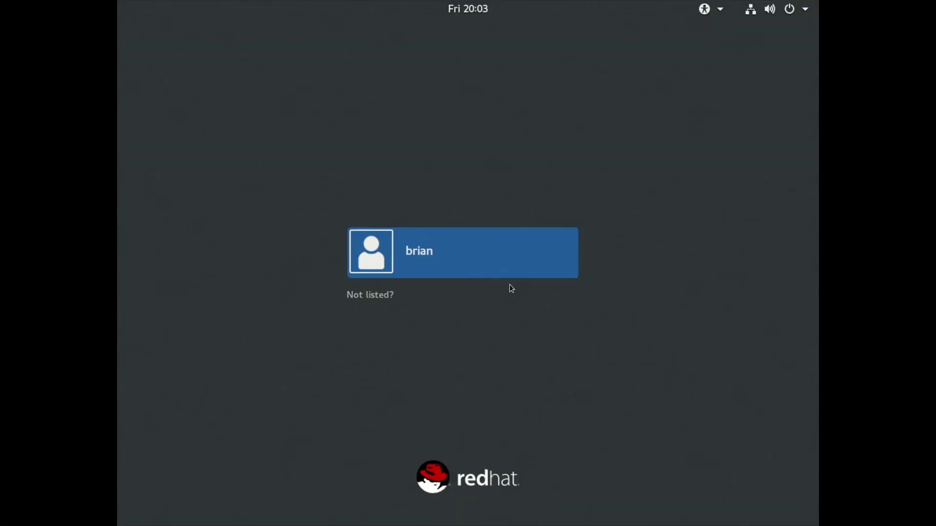
Step: Select the user, choose the Standard (X11 display server) on Xorg session, enter the password and sign in
{"action": "left_click", "coordinate": [418, 259]}
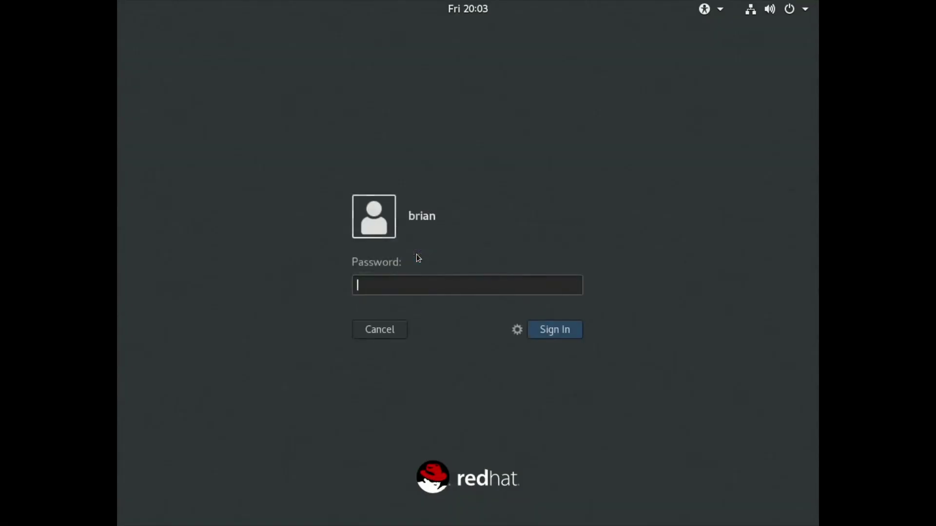
{"action": "left_click", "coordinate": [518, 331]}
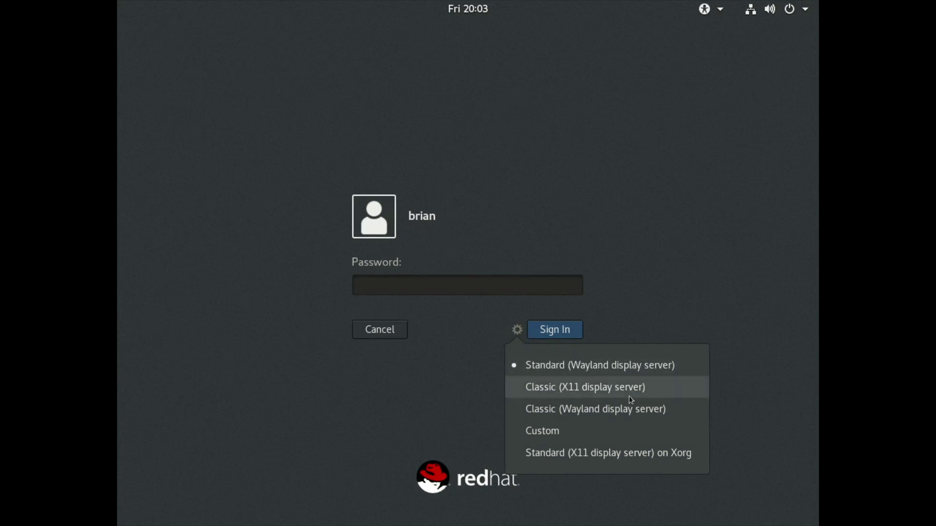
{"action": "left_click", "coordinate": [655, 452]}
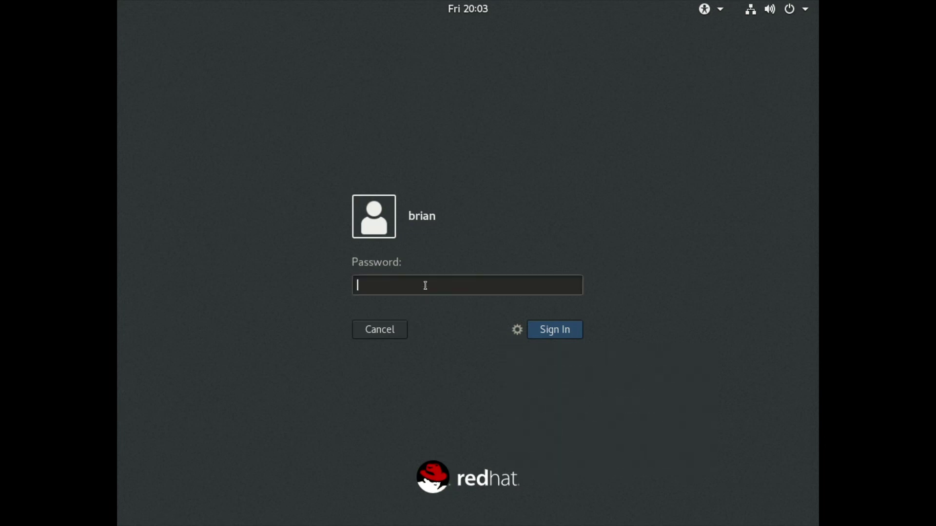
{"action": "type", "text": "•••••••••••••"}
{"action": "left_click", "coordinate": [515, 330]}
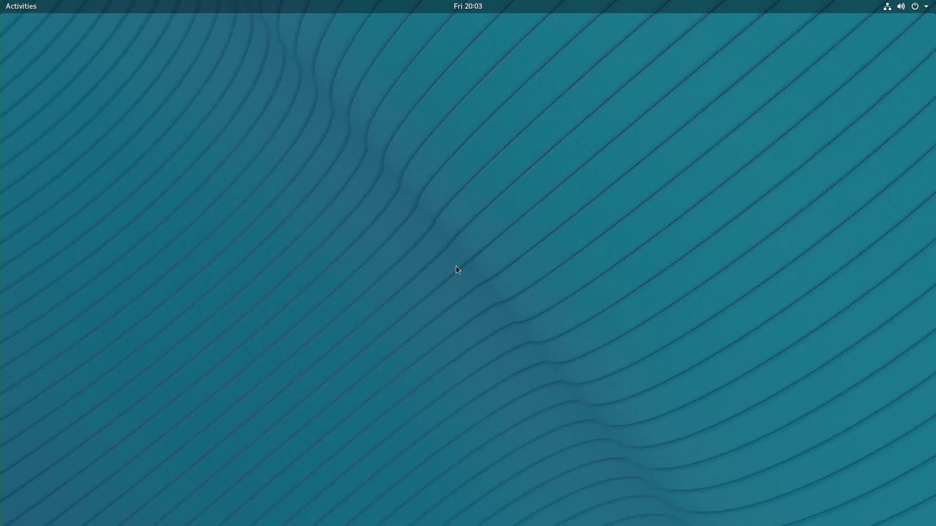
Step: Launch Calculator from the dash and drag its window to the centre of the desktop
{"action": "left_click", "coordinate": [31, 11]}
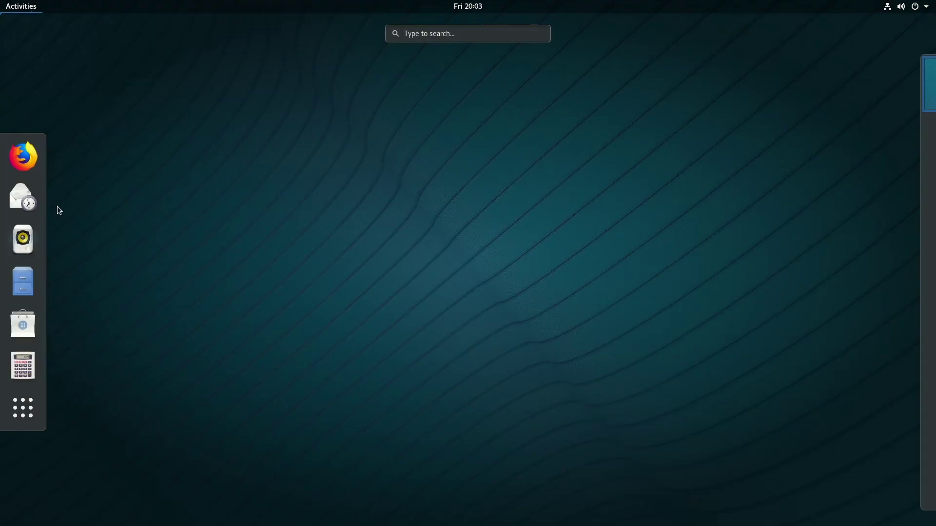
{"action": "left_click", "coordinate": [23, 365]}
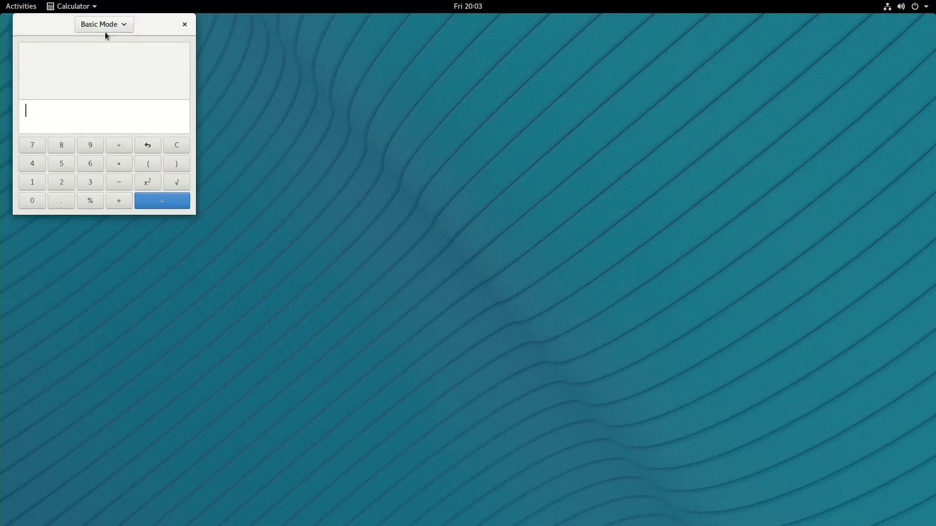
{"action": "left_click_drag", "start_coordinate": [105, 32], "coordinate": [389, 170]}
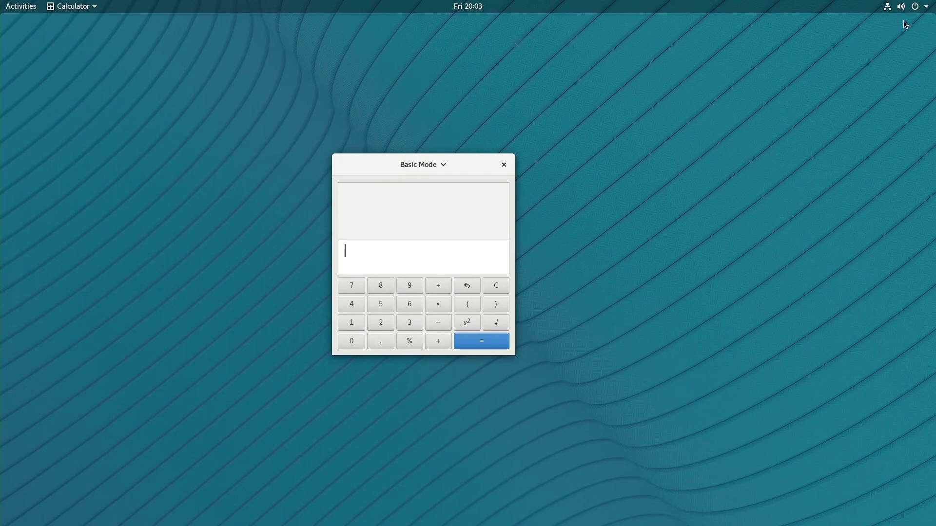
Step: Log out and sign back in with the Classic (Wayland display server) session, entering the account password
{"action": "left_click", "coordinate": [928, 7]}
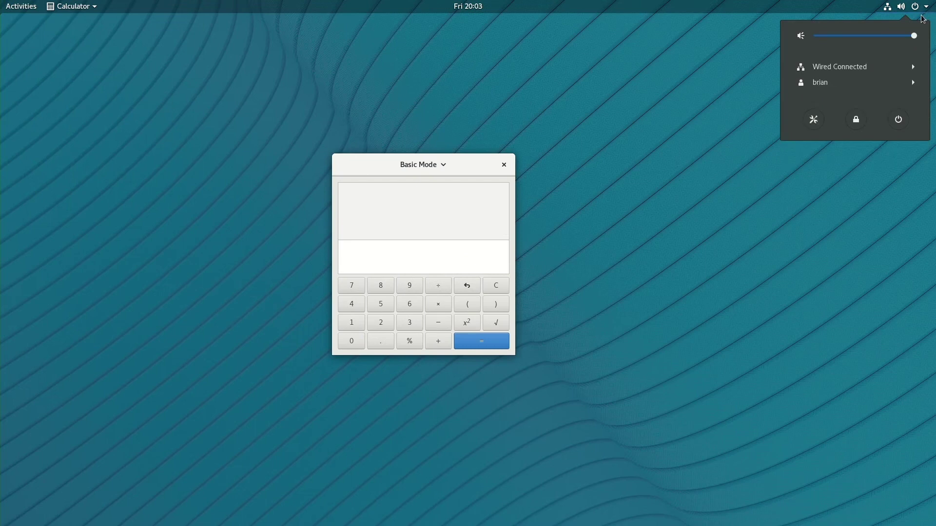
{"action": "left_click", "coordinate": [887, 84]}
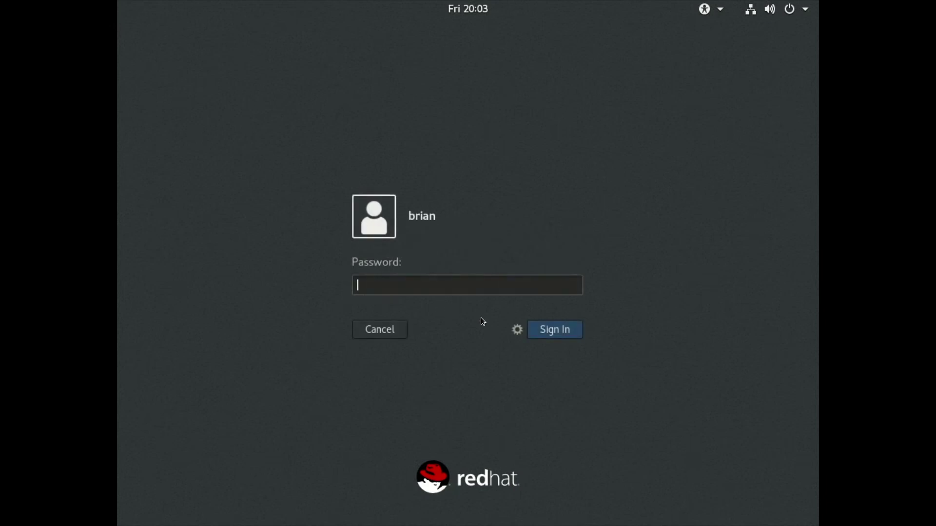
{"action": "left_click", "coordinate": [516, 330]}
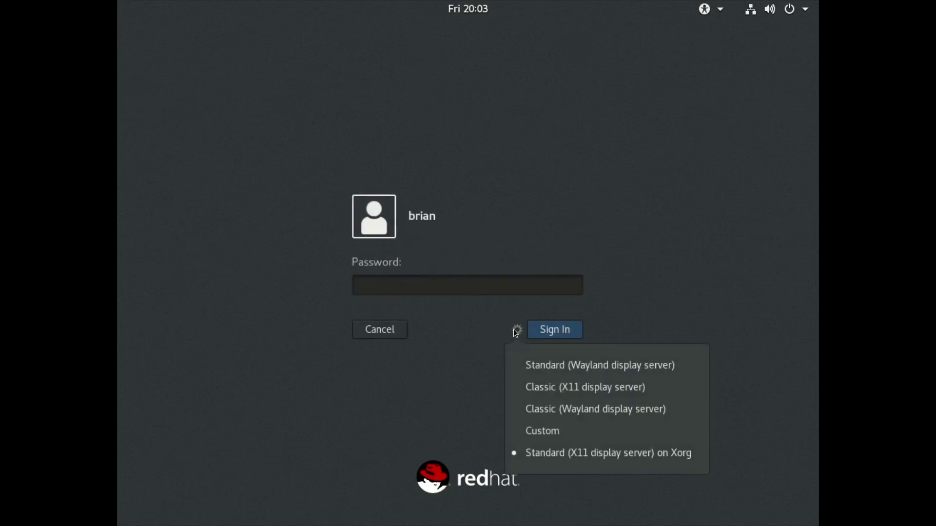
{"action": "left_click", "coordinate": [566, 410]}
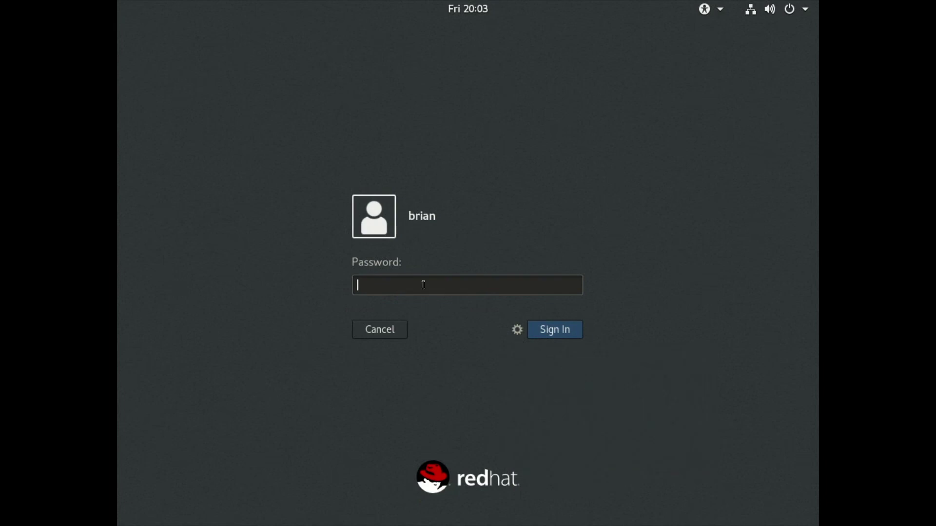
{"action": "type", "text": "*************"}
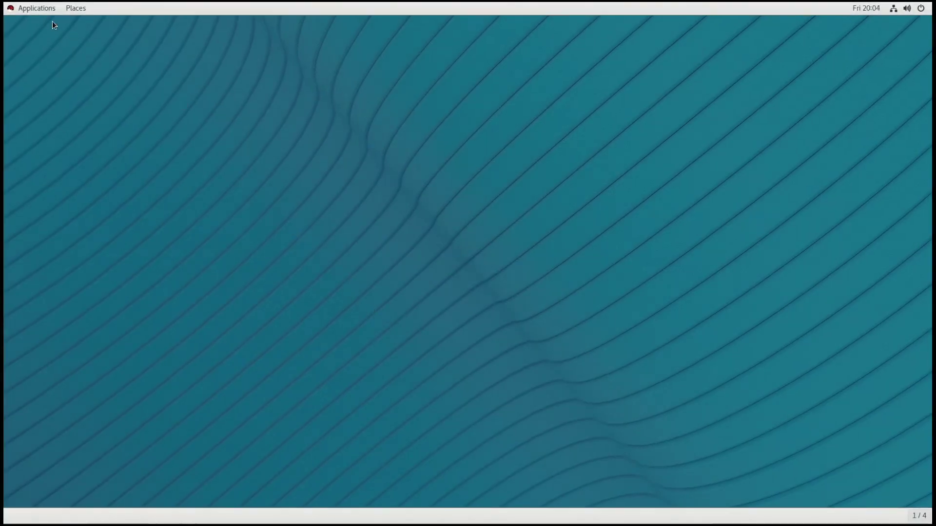
Step: Launch Calculator from the Applications menu's Favorites
{"action": "left_click", "coordinate": [40, 9]}
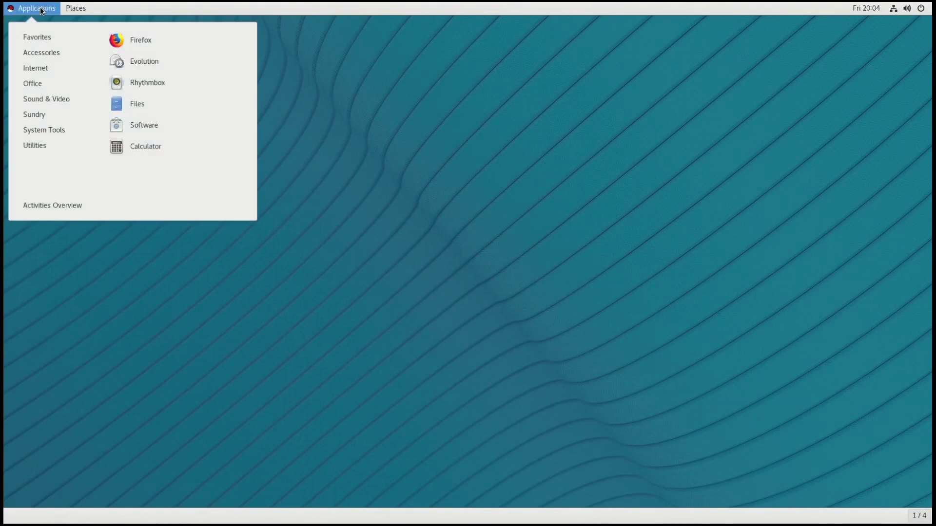
{"action": "mouse_move", "coordinate": [42, 52]}
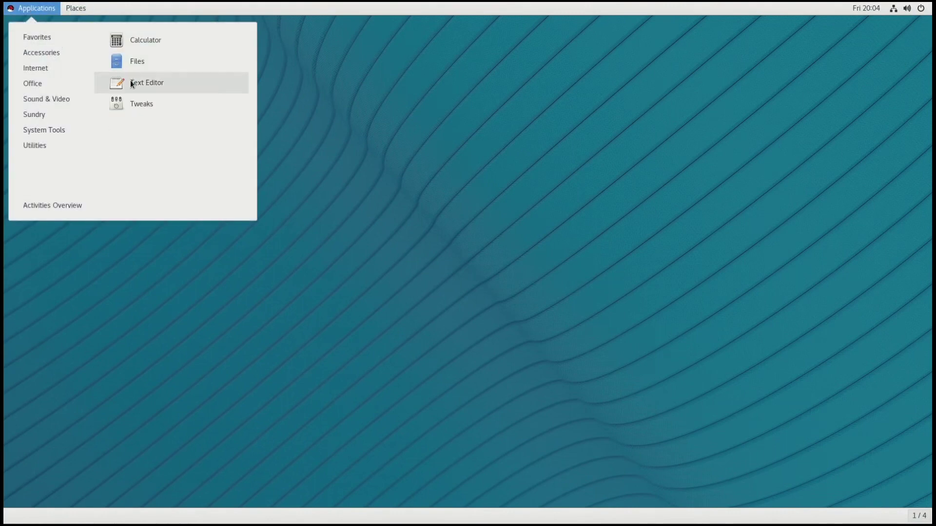
{"action": "mouse_move", "coordinate": [69, 38]}
{"action": "left_click", "coordinate": [160, 144]}
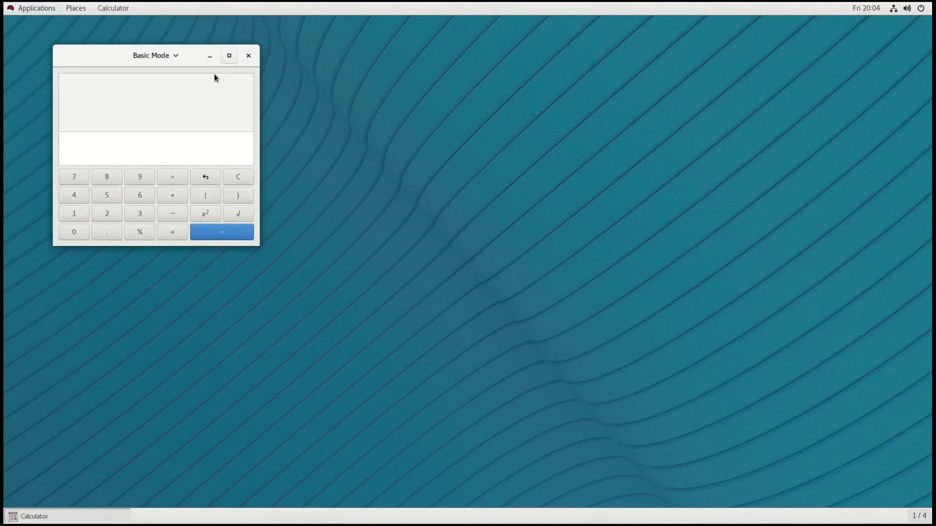
Step: Launch Firefox from the Applications menu
{"action": "left_click", "coordinate": [17, 8]}
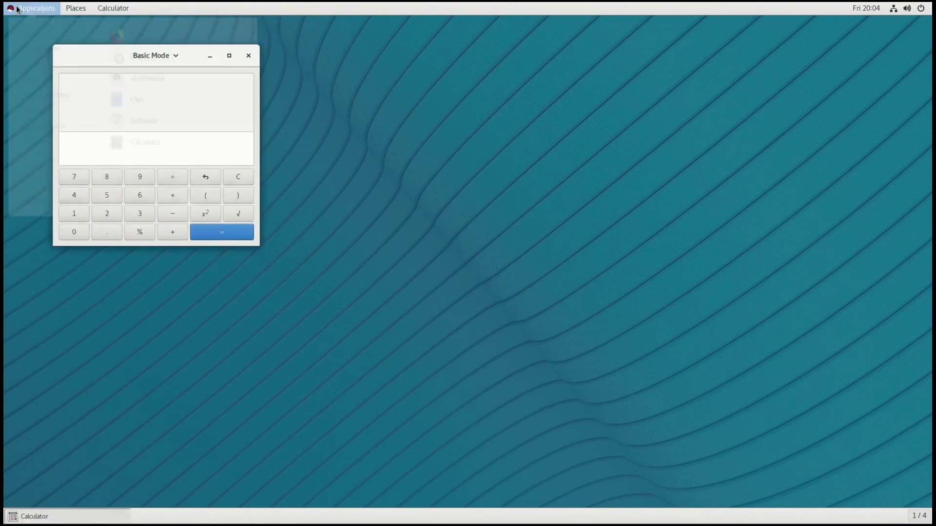
{"action": "mouse_move", "coordinate": [45, 54]}
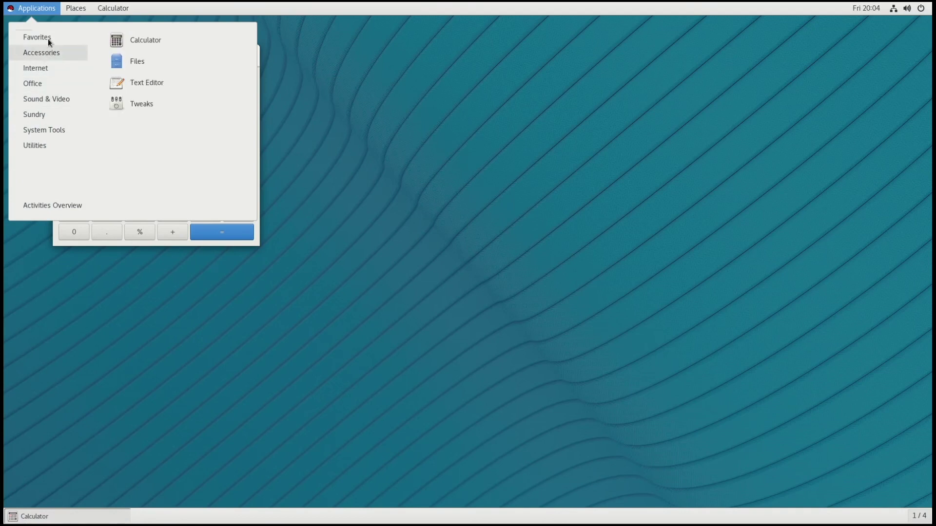
{"action": "left_click", "coordinate": [140, 43]}
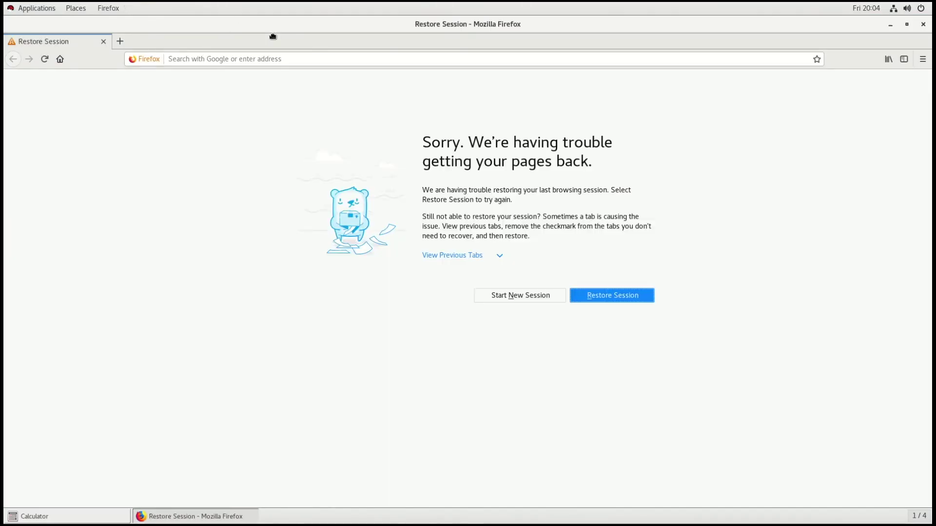
Step: Unmaximize Firefox, view Calculator's Basic Mode choices, then close the Firefox and Calculator windows
{"action": "left_click_drag", "start_coordinate": [272, 36], "coordinate": [399, 111]}
{"action": "left_click", "coordinate": [151, 58]}
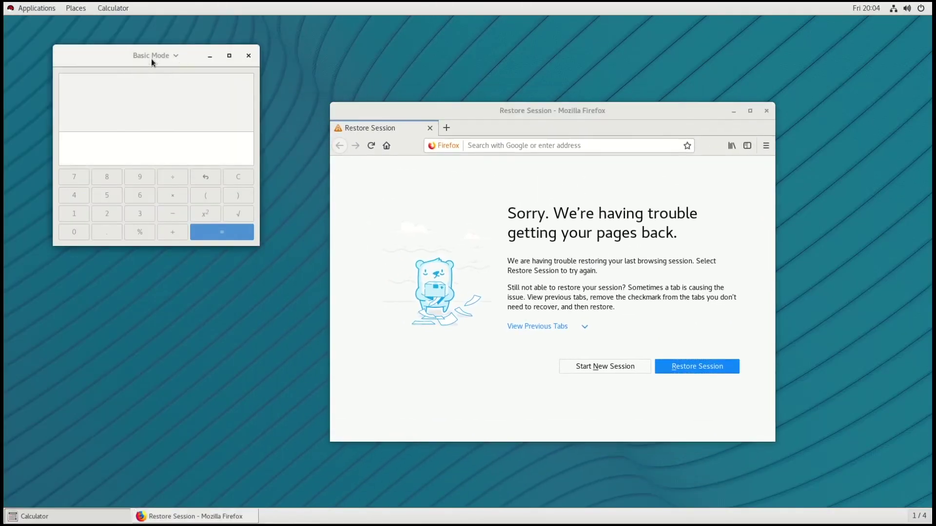
{"action": "left_click", "coordinate": [766, 111]}
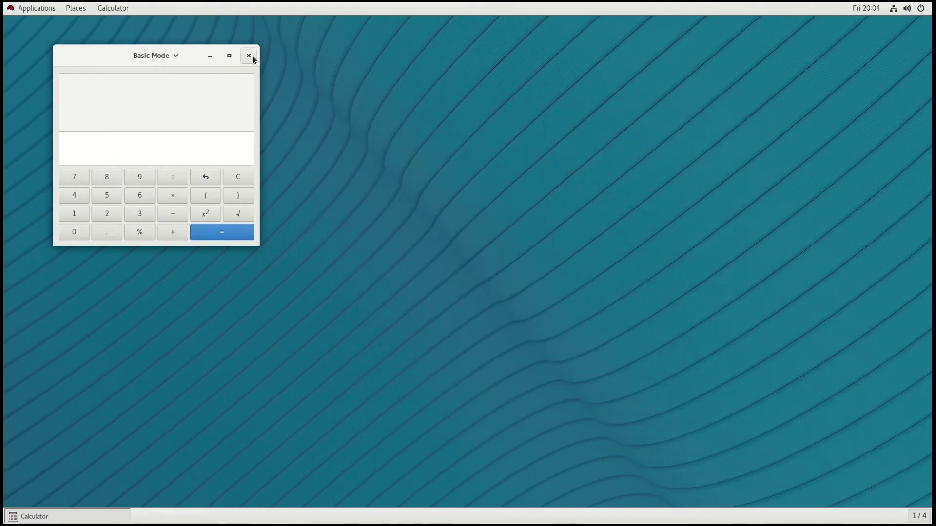
{"action": "left_click", "coordinate": [249, 56]}
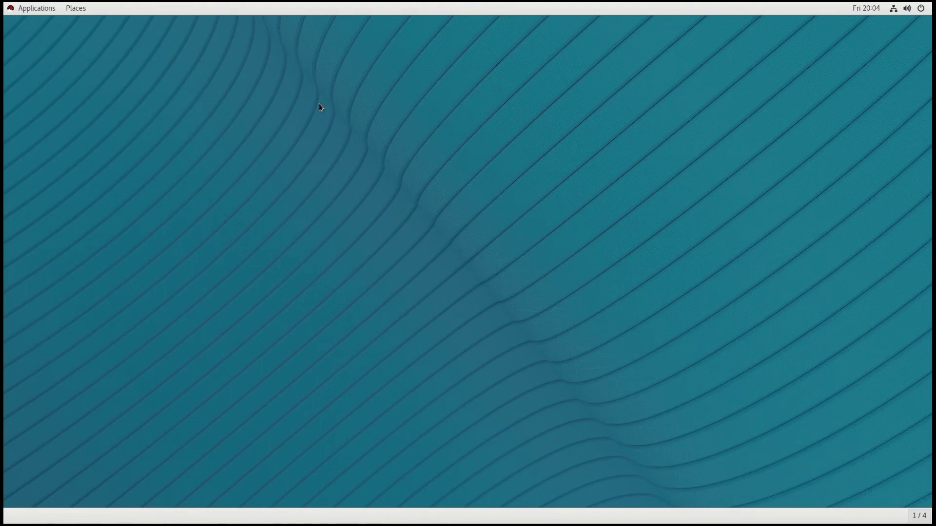